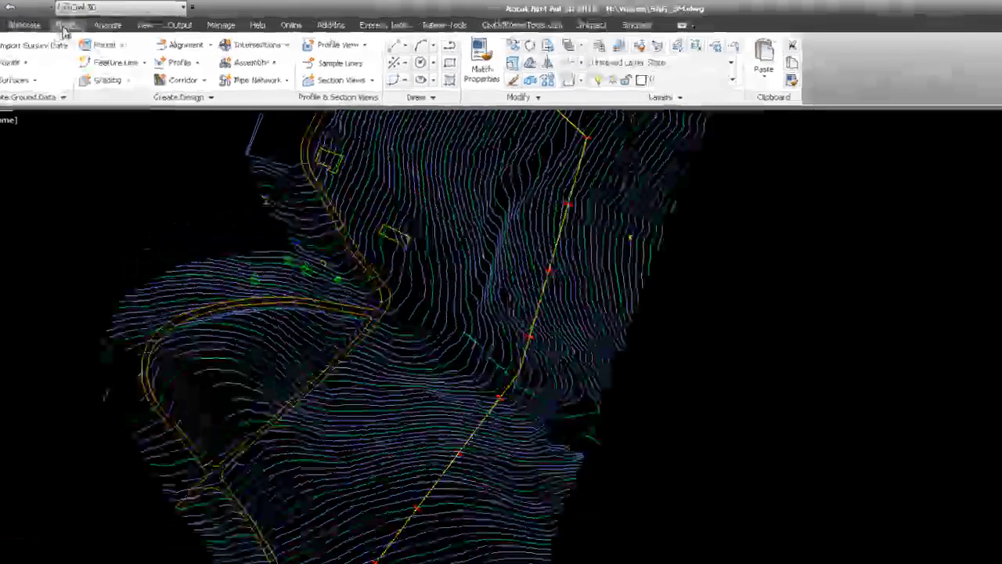
# From the Modify tab, open Pipe Network tools and expand the Parts List dropdown.
pyautogui.click(119, 19)
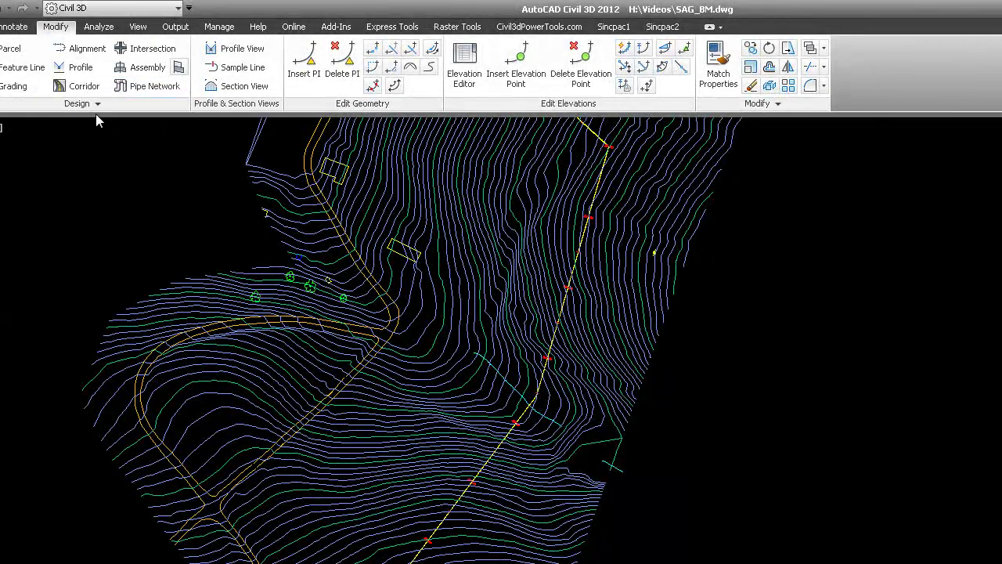
pyautogui.click(148, 86)
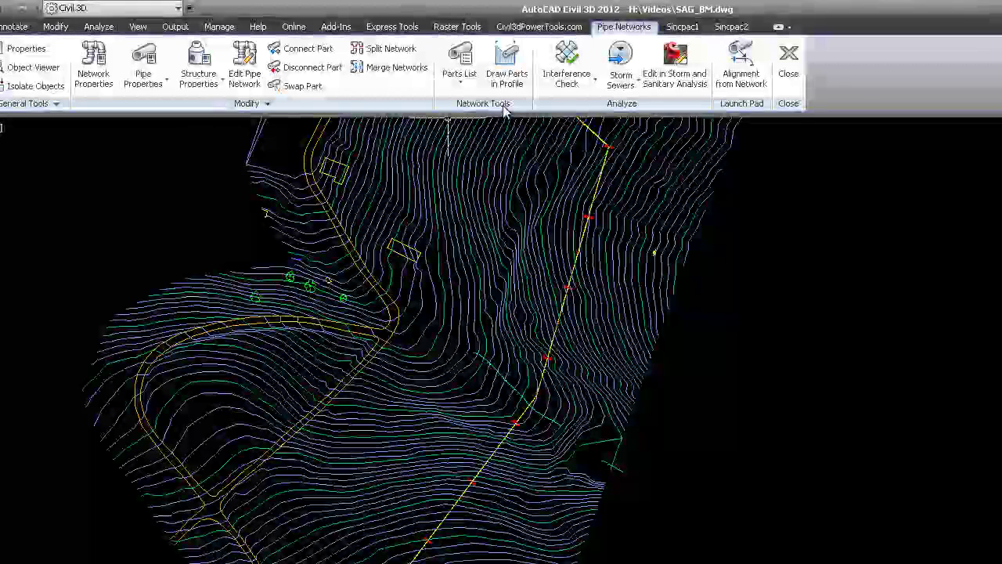
pyautogui.click(461, 84)
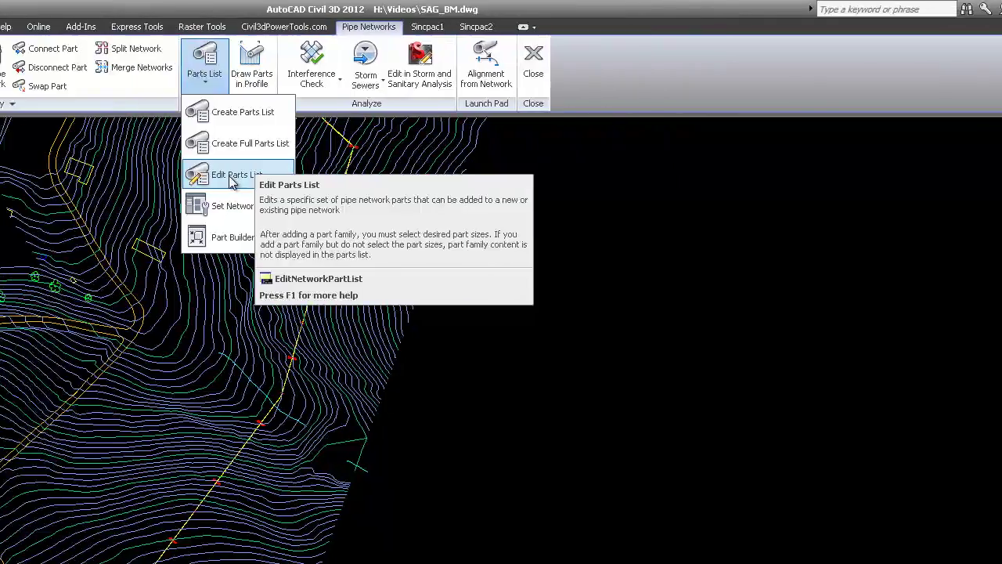
# Choose Edit Parts List and select Storm Sewer instead of Standard.
pyautogui.click(233, 175)
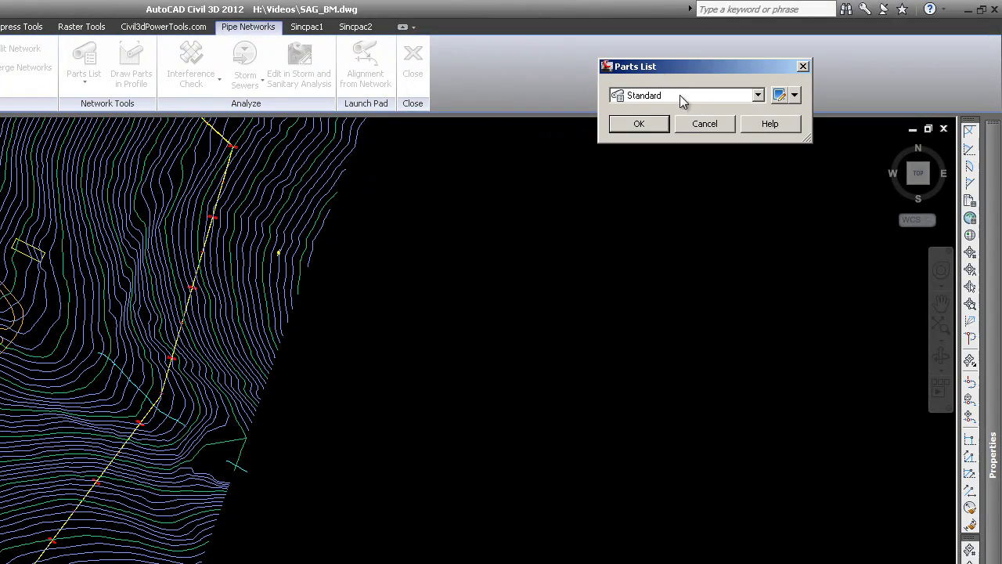
pyautogui.click(758, 95)
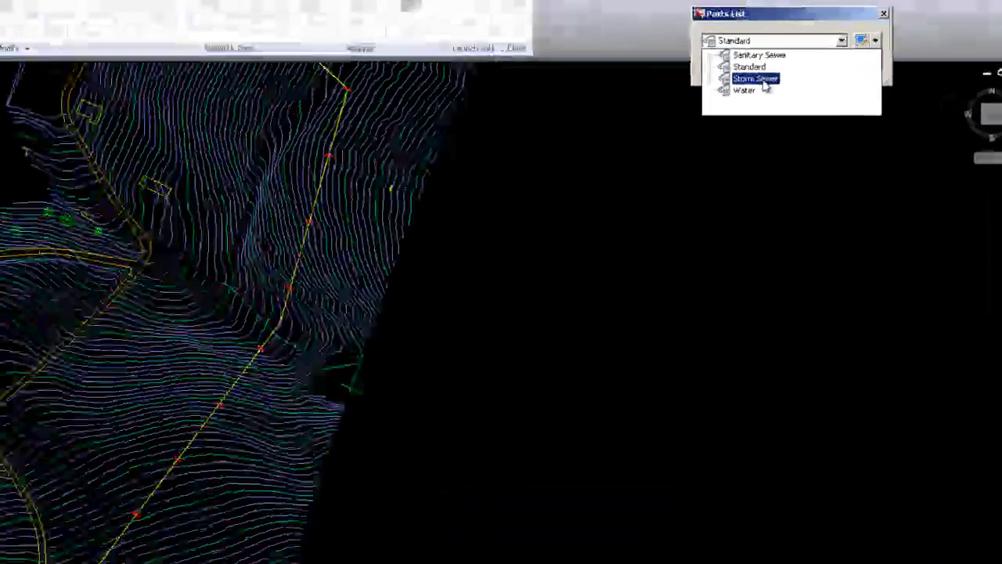
pyautogui.click(784, 95)
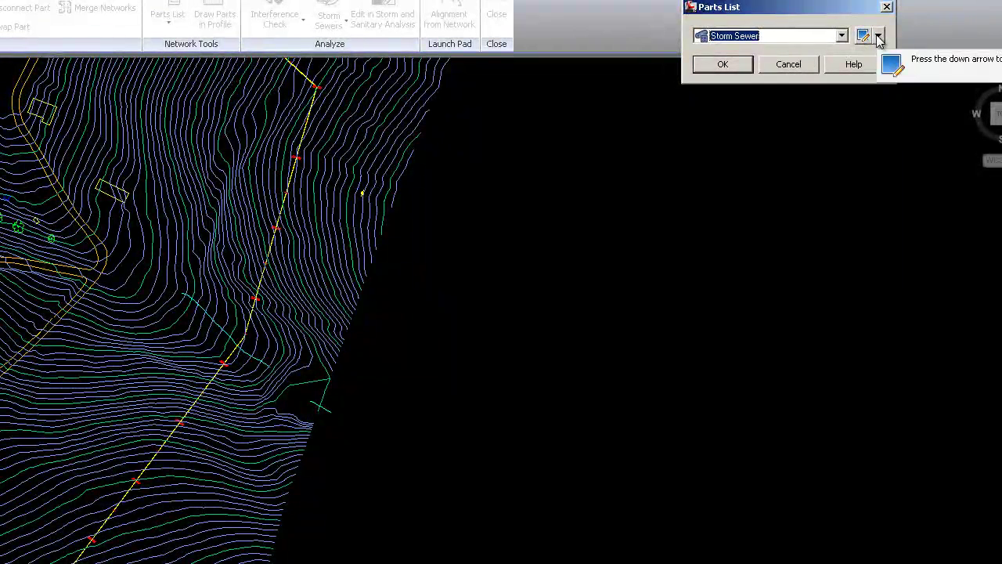
# Open the Storm Sewer list and review its Information, Pipes and Structures tabs, ending on Pipes.
pyautogui.click(864, 37)
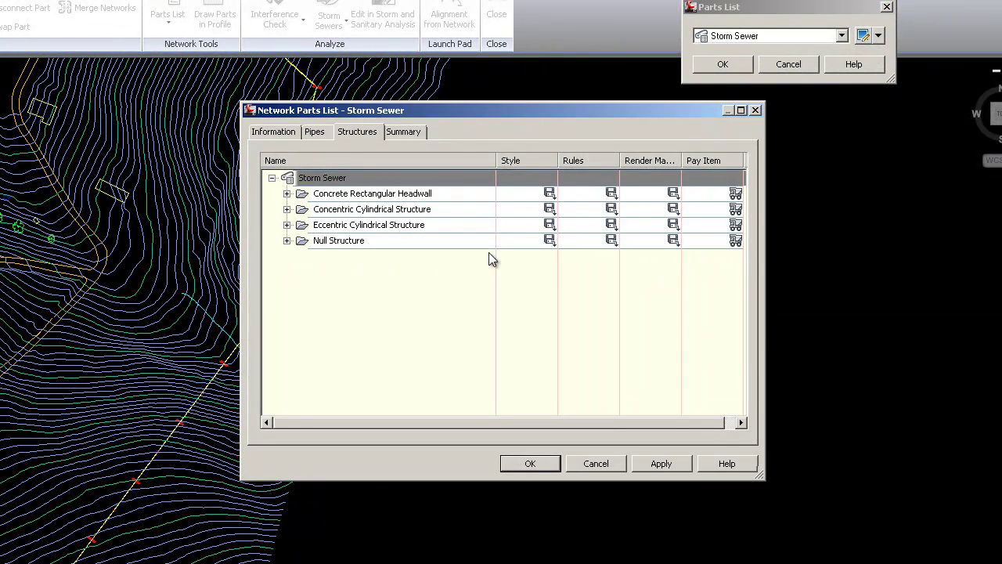
pyautogui.click(275, 131)
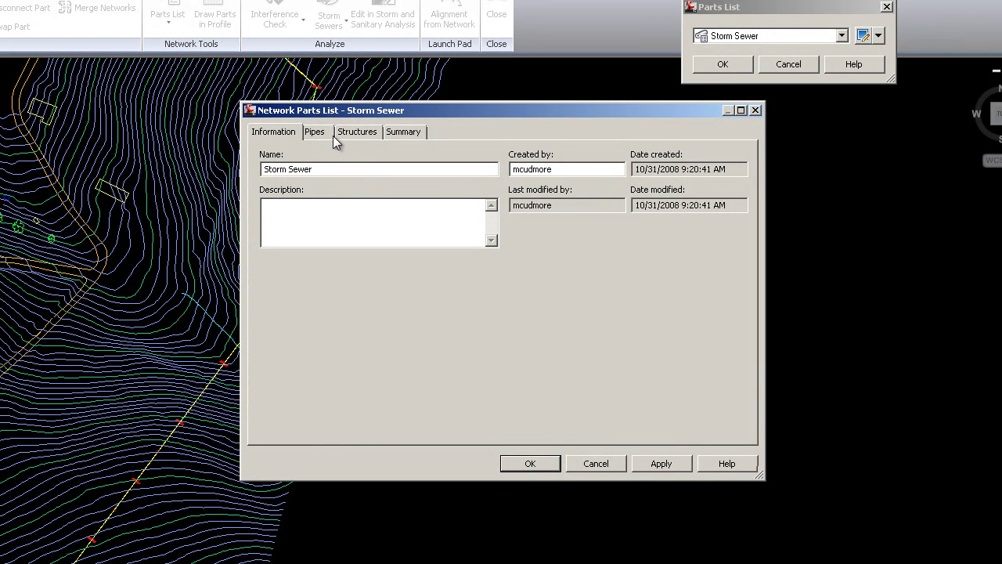
pyautogui.click(313, 133)
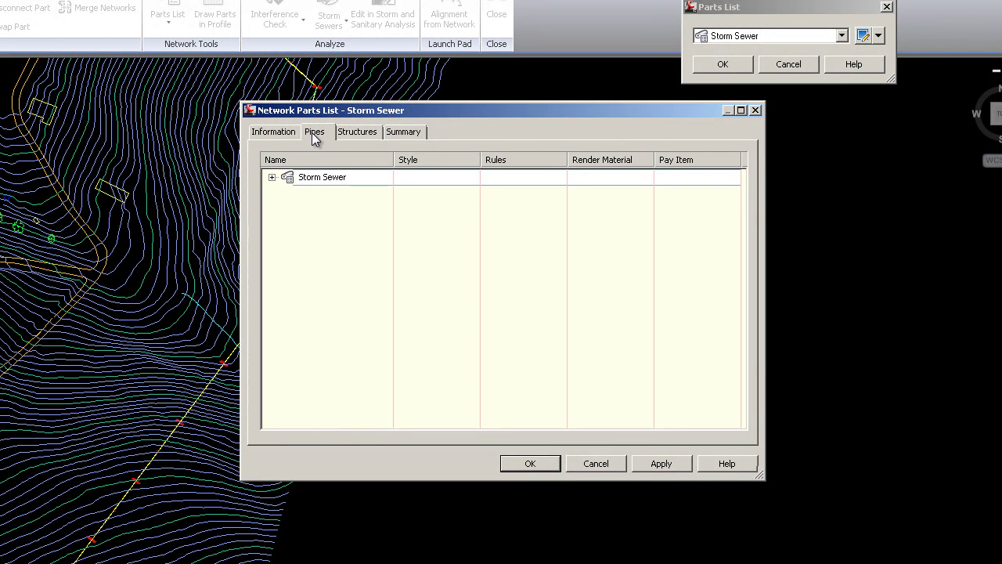
pyautogui.click(355, 134)
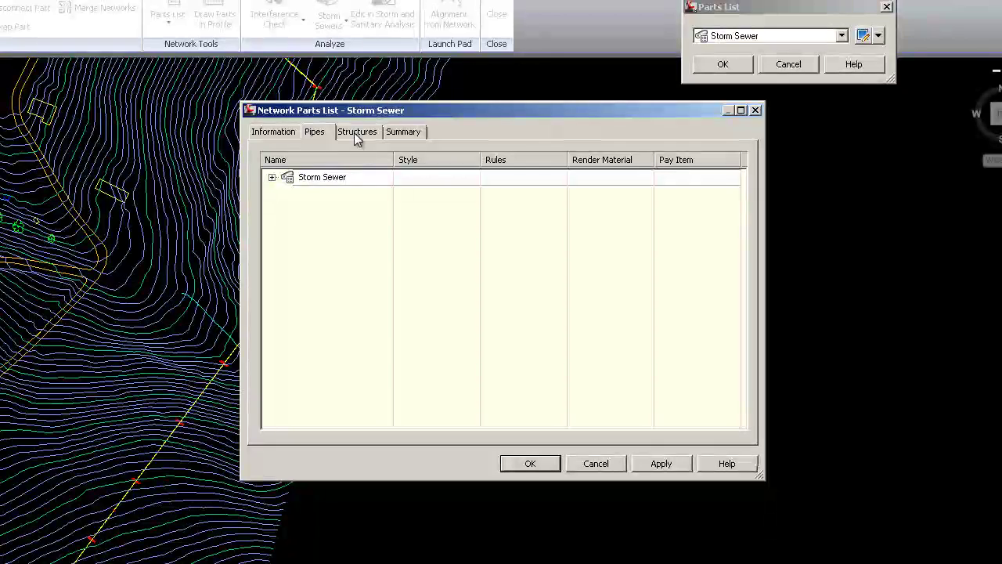
pyautogui.click(273, 177)
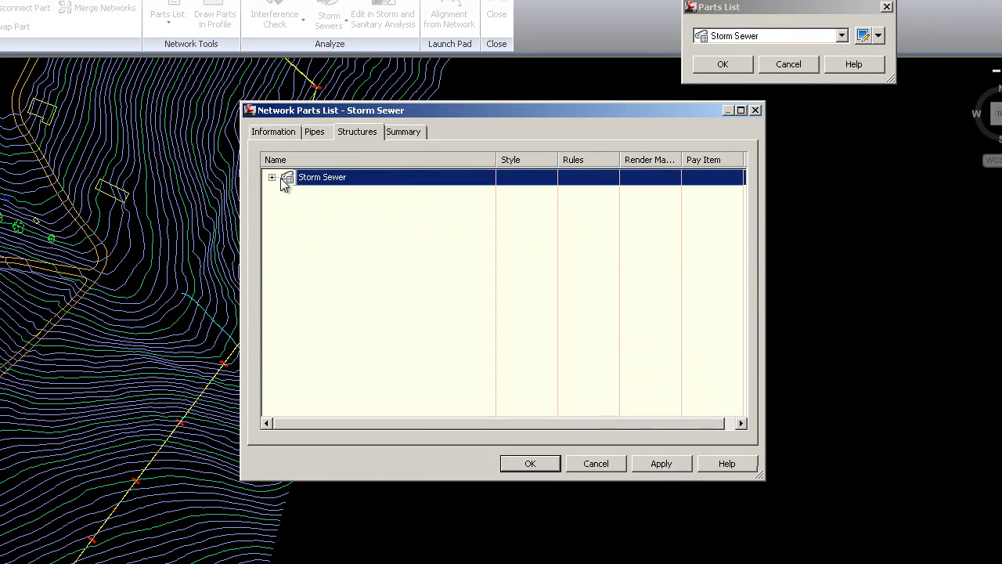
pyautogui.click(312, 135)
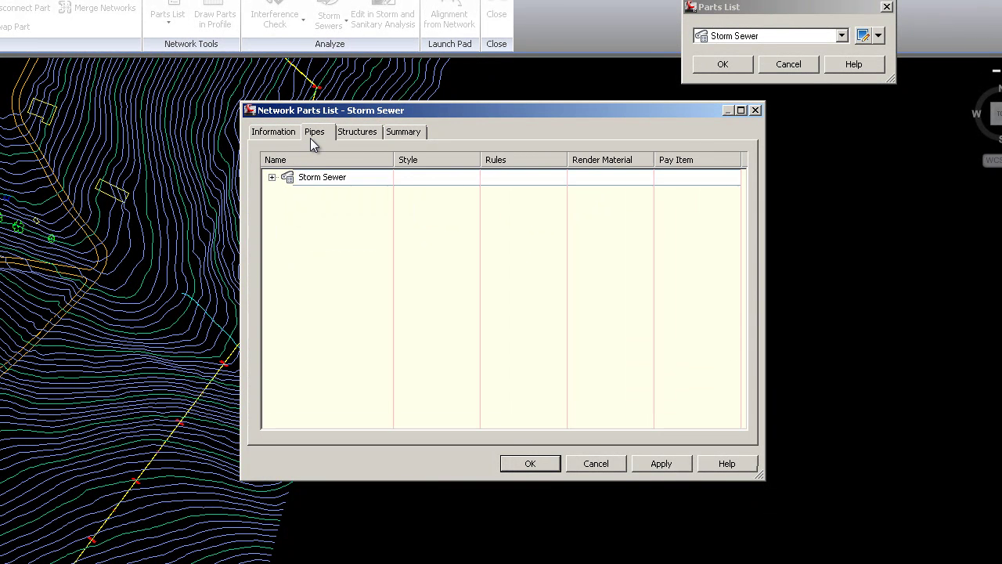
# Add the HDPE Pipe family from the Part Catalog to Storm Sewer pipes.
pyautogui.rightClick(328, 181)
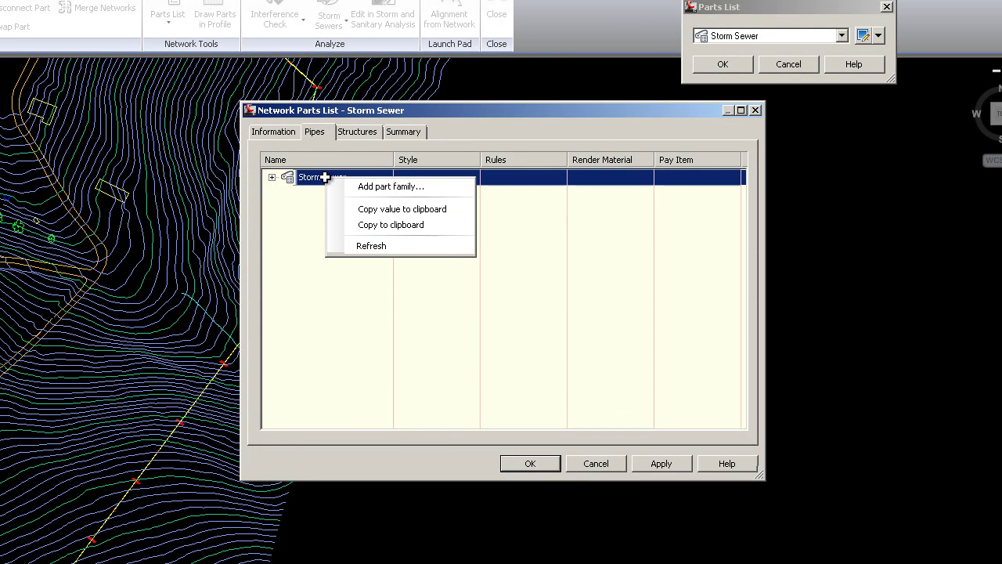
pyautogui.click(377, 187)
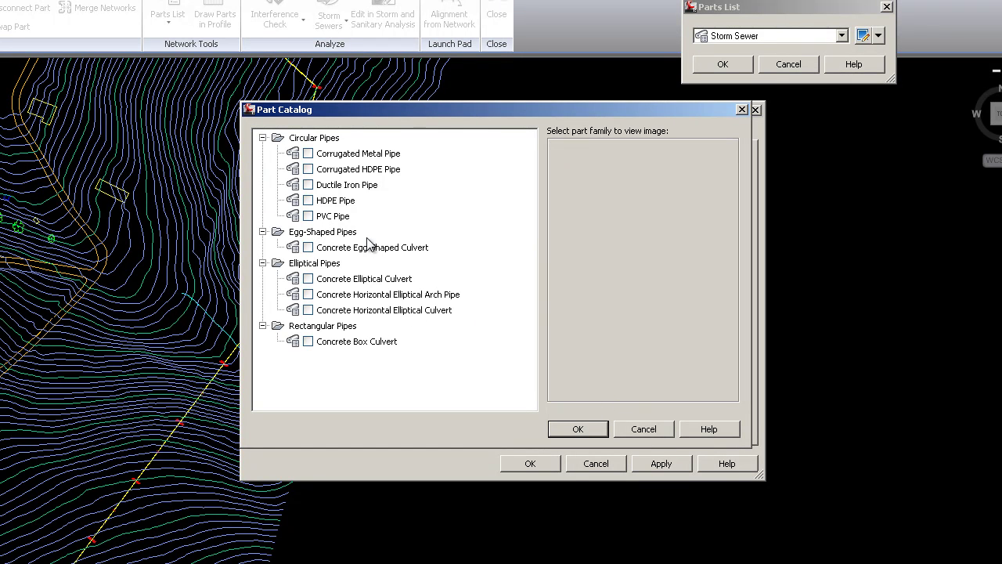
pyautogui.click(309, 200)
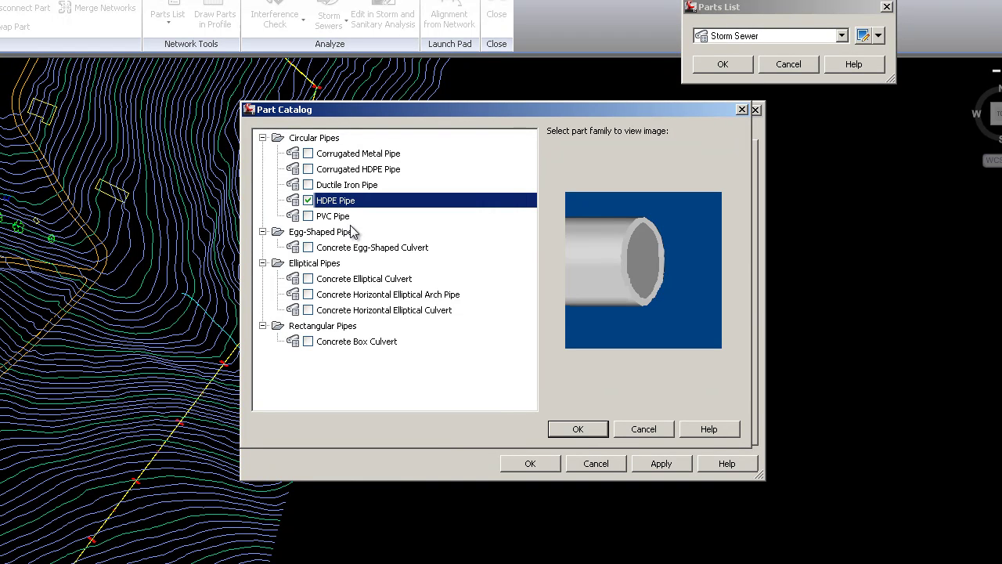
pyautogui.click(577, 429)
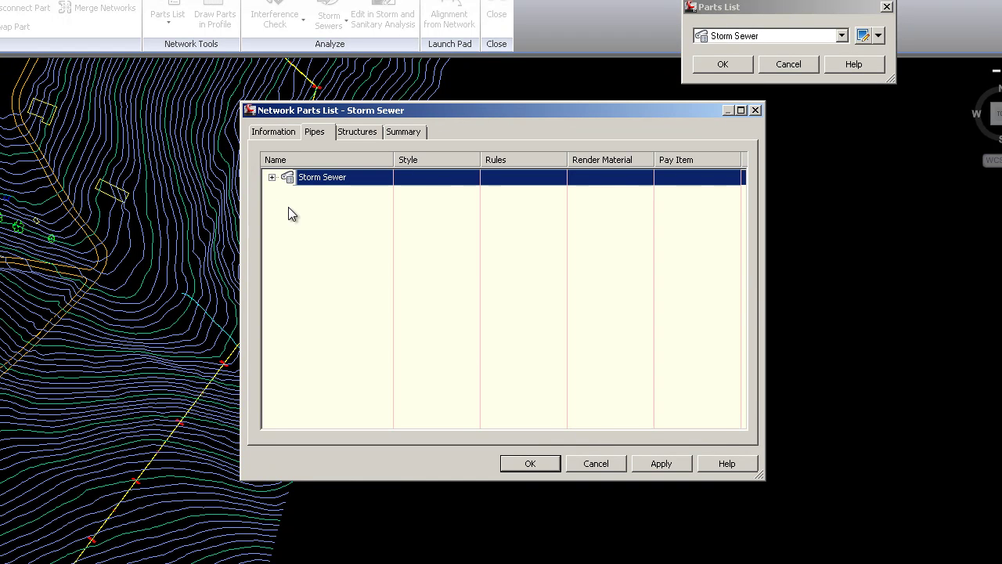
# Create HDPE Pipe sizes using all Inner Pipe Diameters from 3 to 64 inch.
pyautogui.click(271, 176)
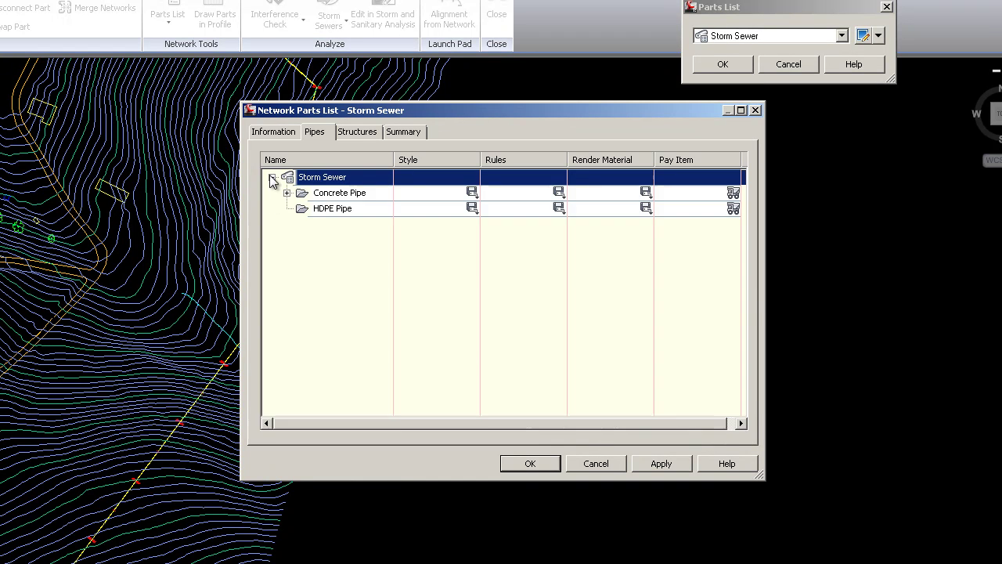
pyautogui.rightClick(322, 217)
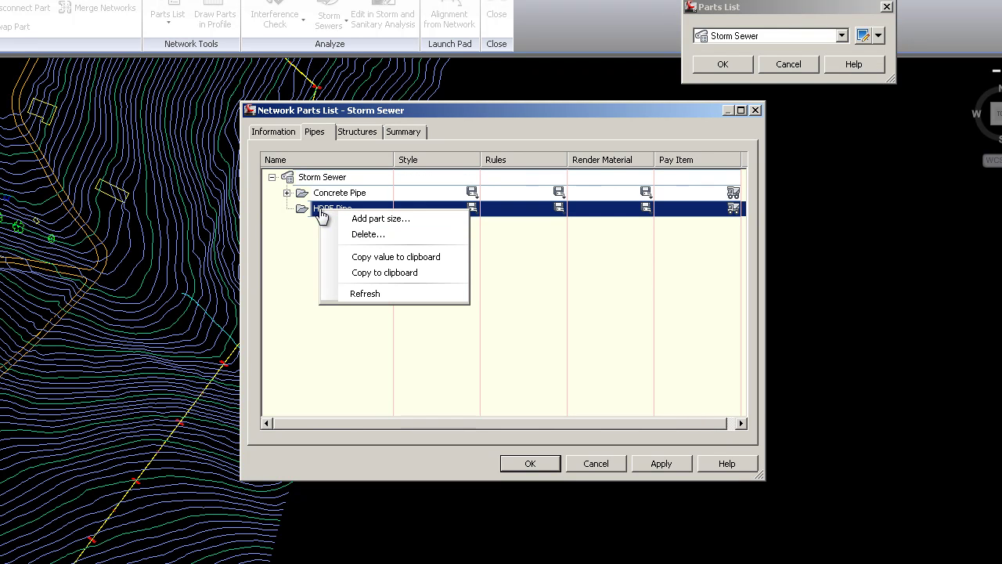
pyautogui.click(376, 220)
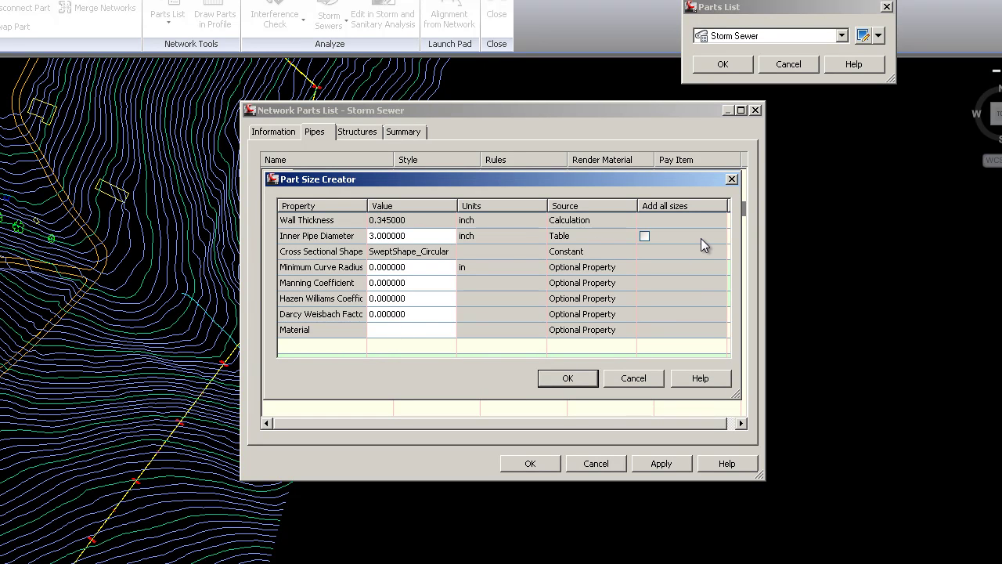
pyautogui.click(645, 235)
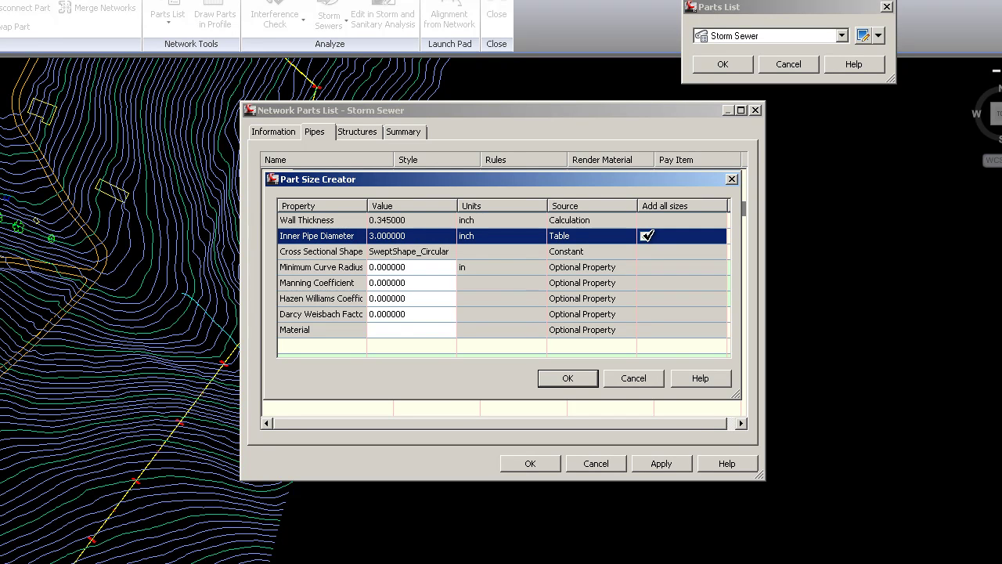
pyautogui.click(448, 236)
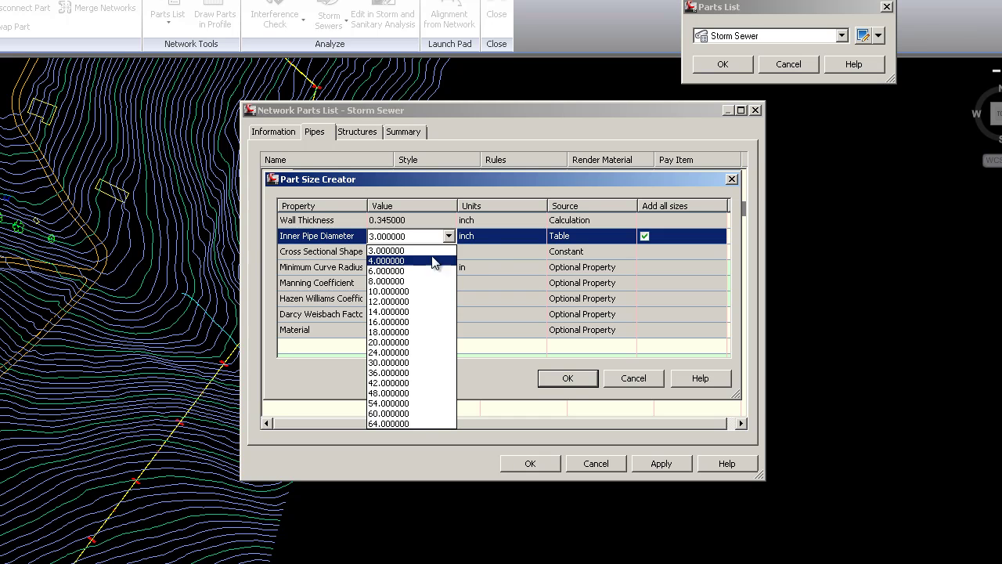
pyautogui.click(644, 235)
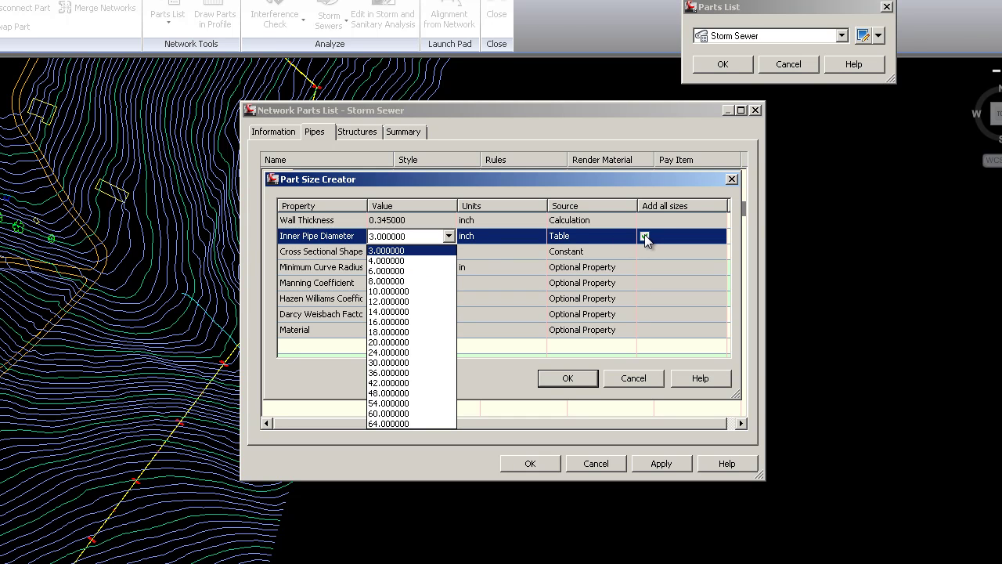
pyautogui.click(579, 380)
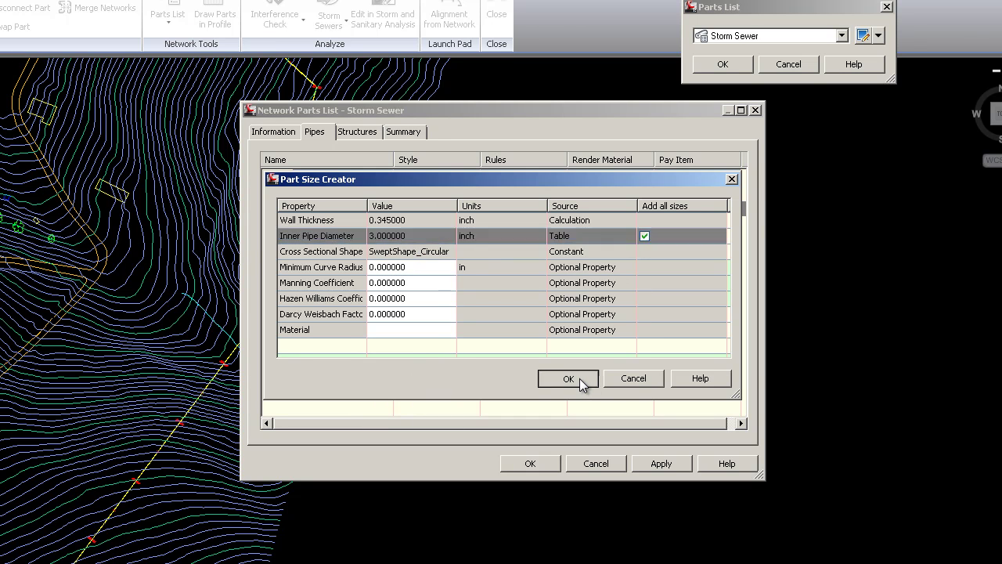
pyautogui.click(569, 379)
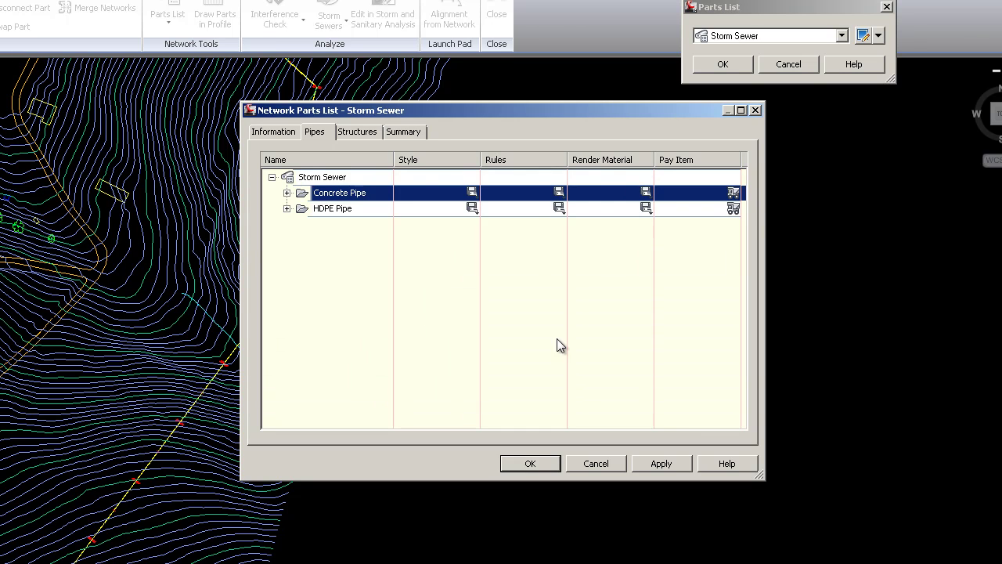
# Check the HDPE Pipe sizes (Double Line style, Basic rules, ByLayer material), then collapse it.
pyautogui.click(287, 209)
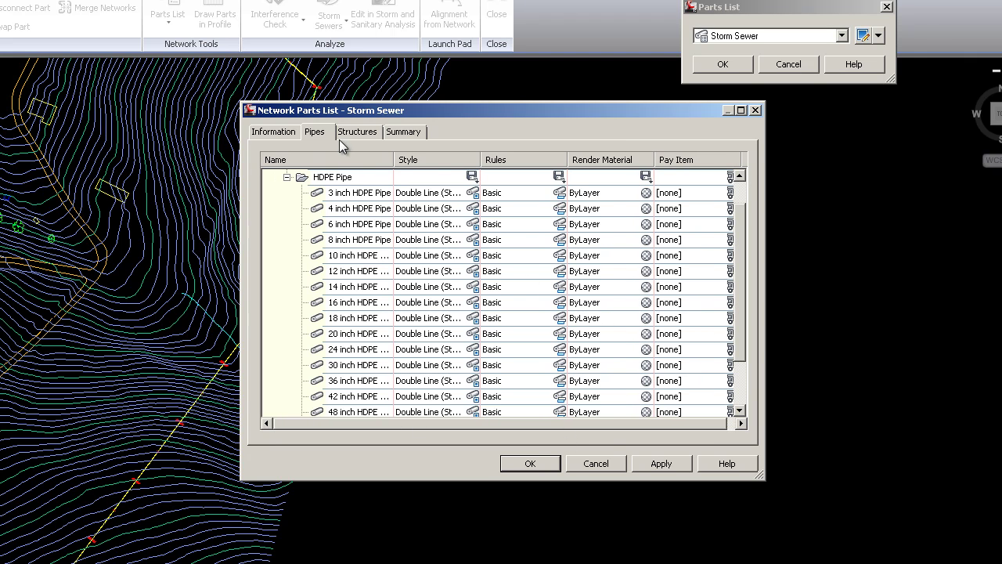
pyautogui.click(287, 178)
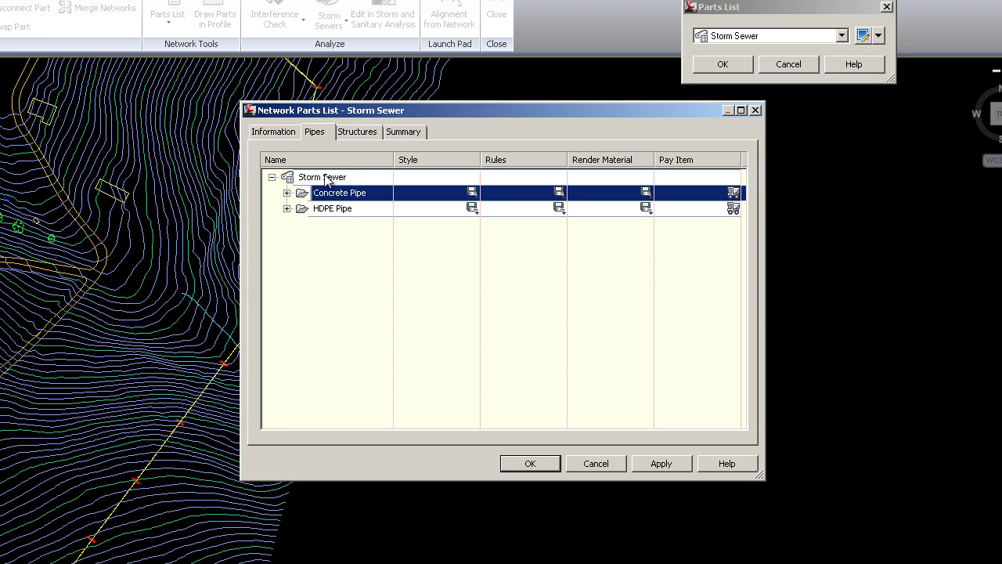
# Expand Storm Sewer on the Structures tab to show headwall, concentric, eccentric and null families.
pyautogui.click(356, 132)
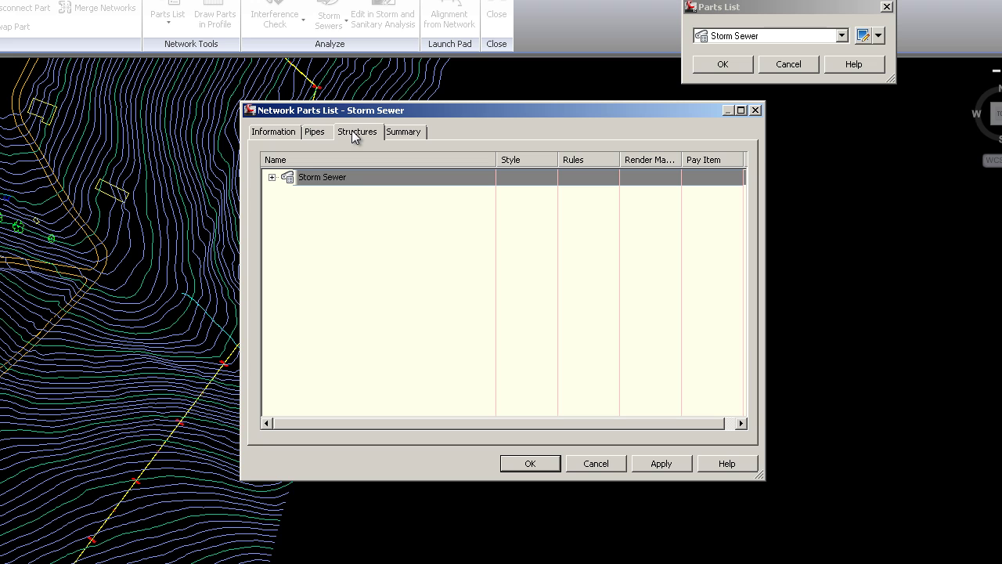
pyautogui.click(271, 178)
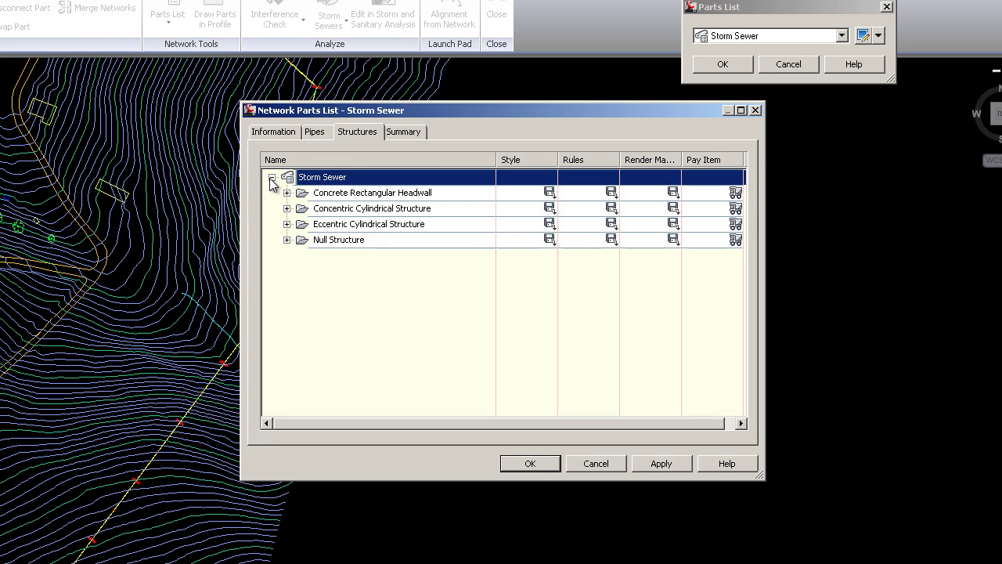
# Add the Type C CDOT family from Inlets CDOT in the Part Catalog to Storm Sewer structures.
pyautogui.rightClick(319, 178)
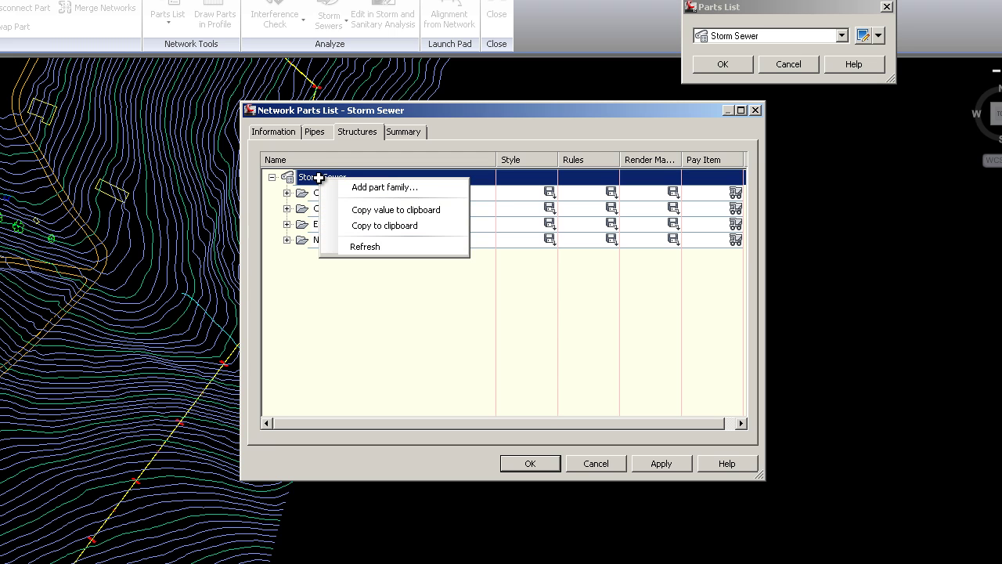
pyautogui.click(365, 191)
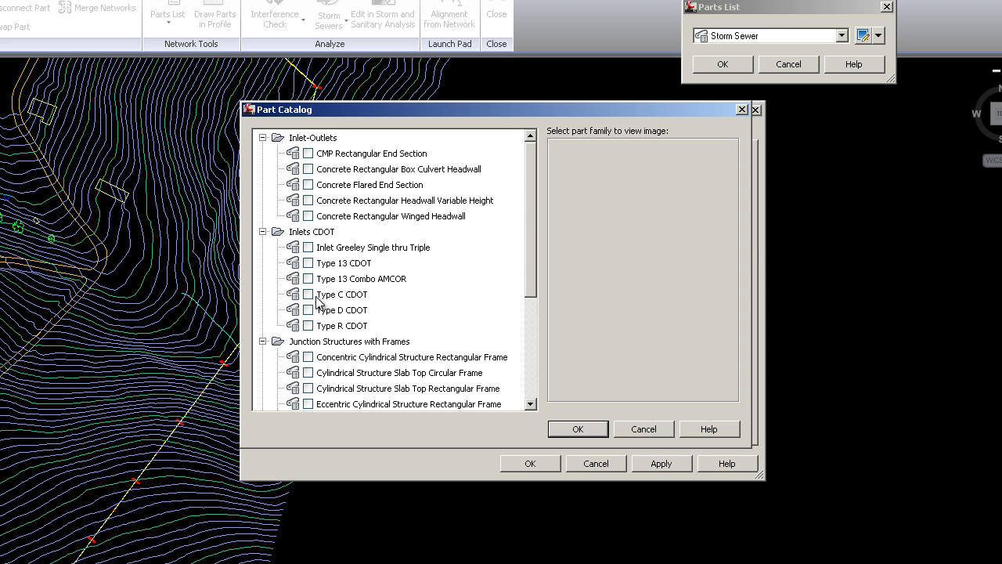
pyautogui.click(310, 248)
pyautogui.click(308, 294)
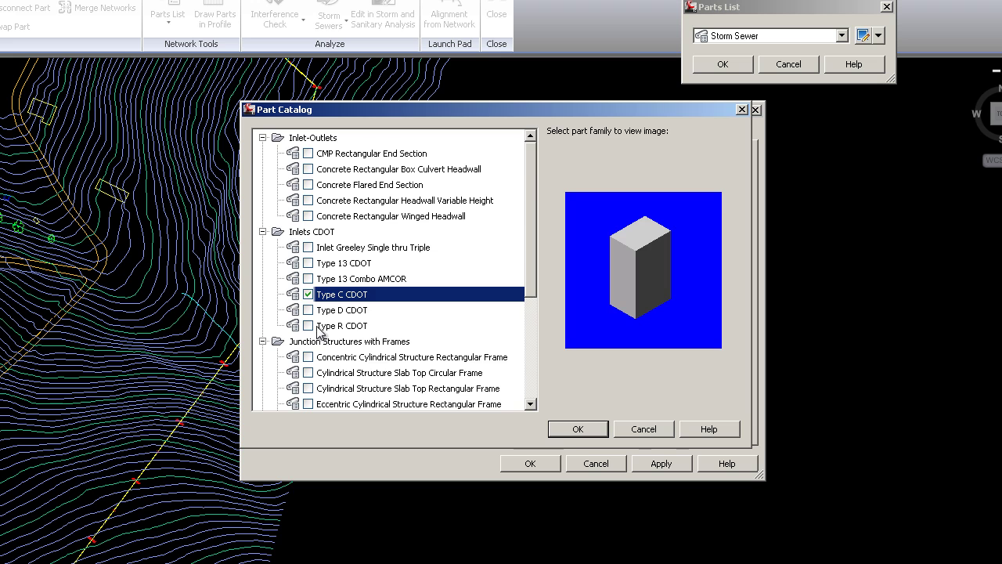
pyautogui.click(575, 429)
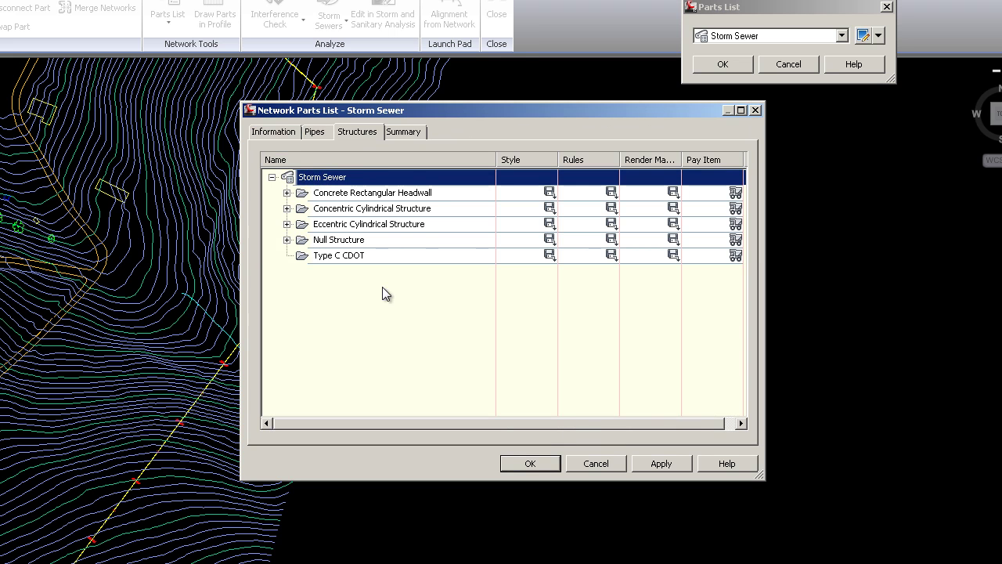
# Add the default Type C Inlet CDOT (Comm Tech) size to Type C CDOT and inspect it.
pyautogui.rightClick(324, 261)
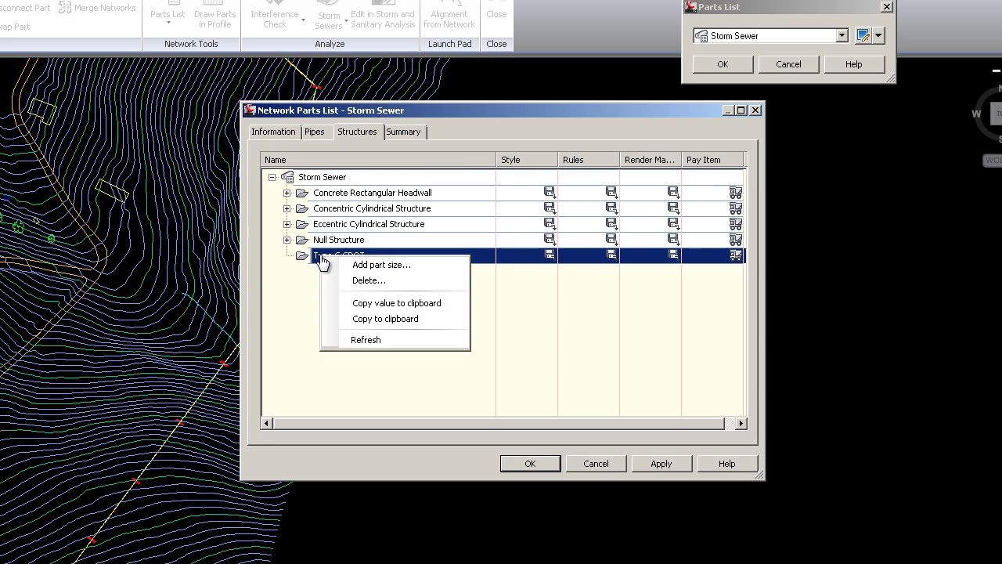
pyautogui.click(370, 268)
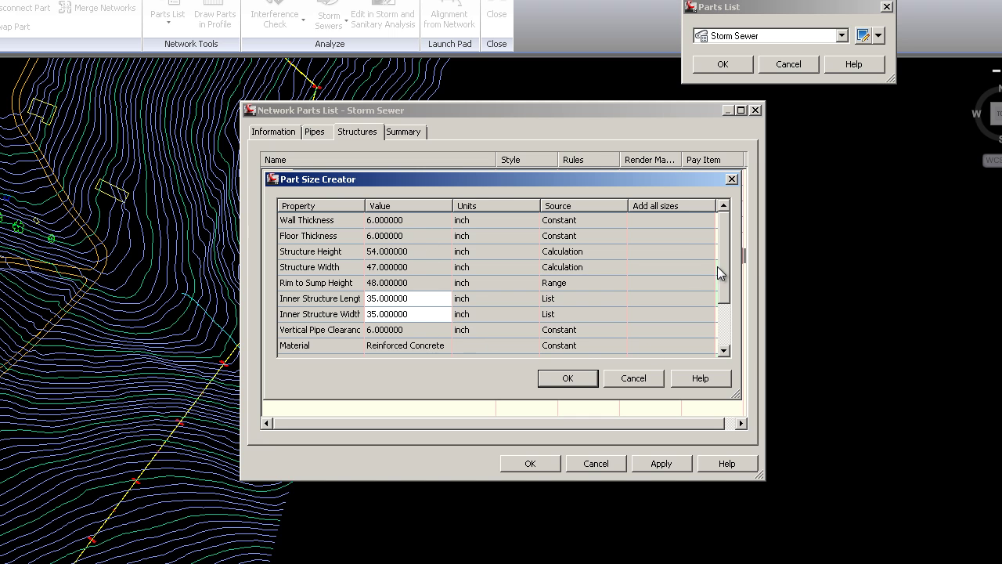
pyautogui.moveTo(725, 274); pyautogui.dragTo(725, 246)
pyautogui.click(568, 379)
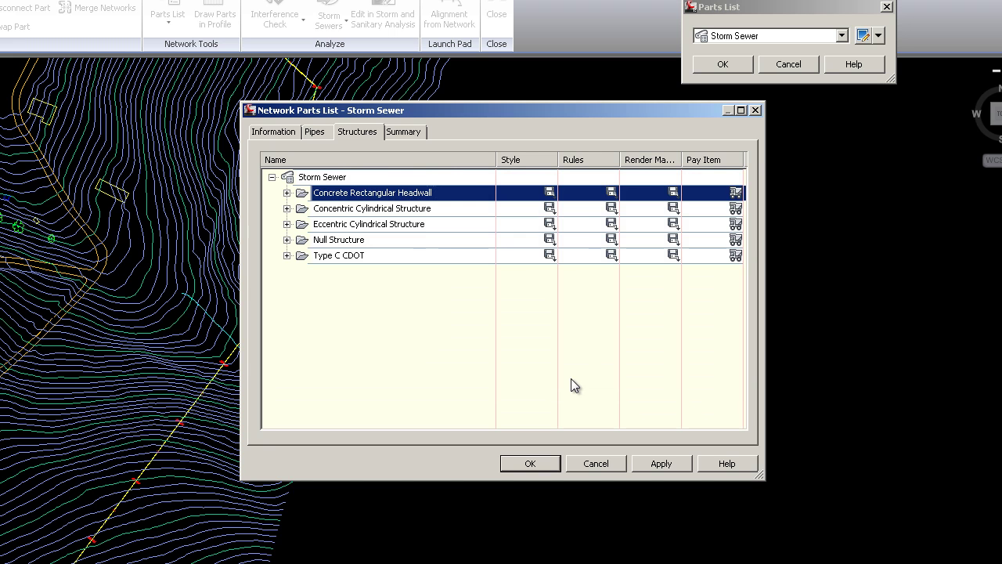
pyautogui.click(286, 255)
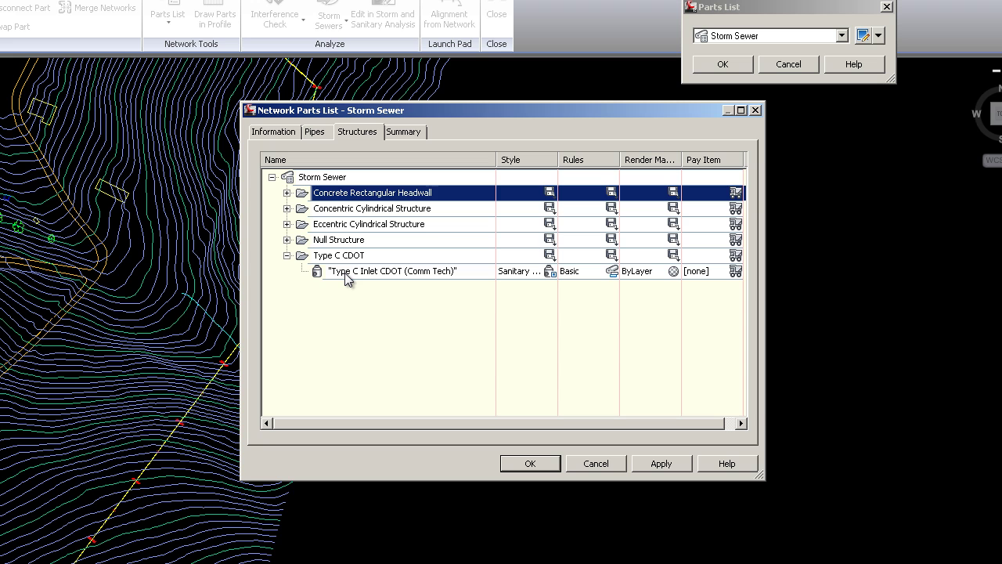
pyautogui.click(348, 274)
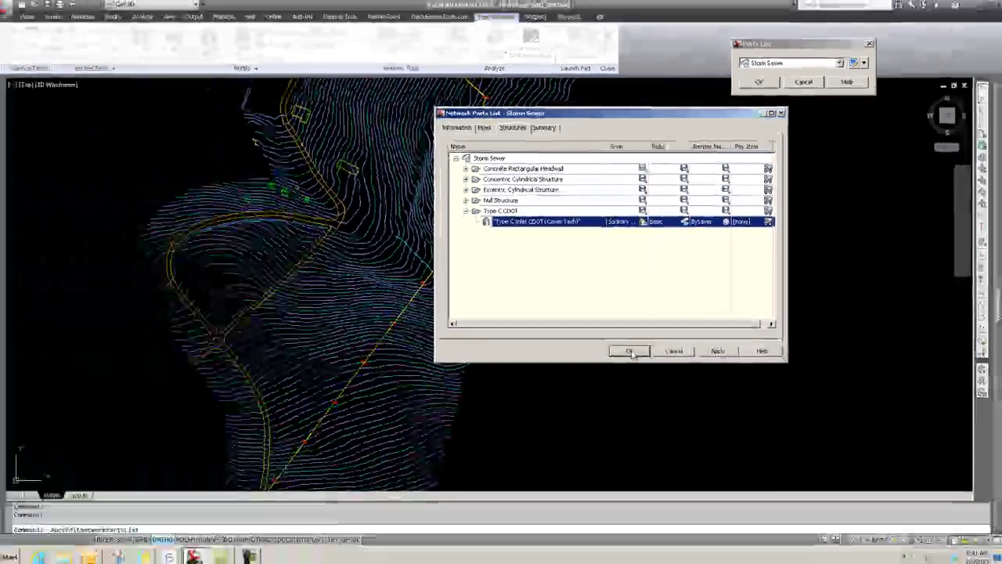
# Confirm the Network Parts List and Parts List dialogs to save the Storm Sewer edits.
pyautogui.click(559, 435)
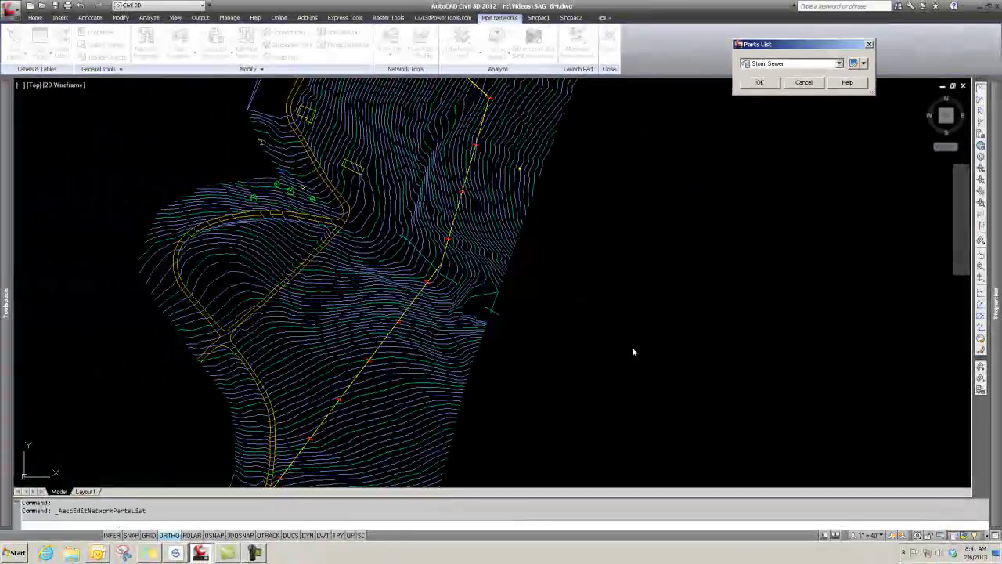
pyautogui.click(766, 84)
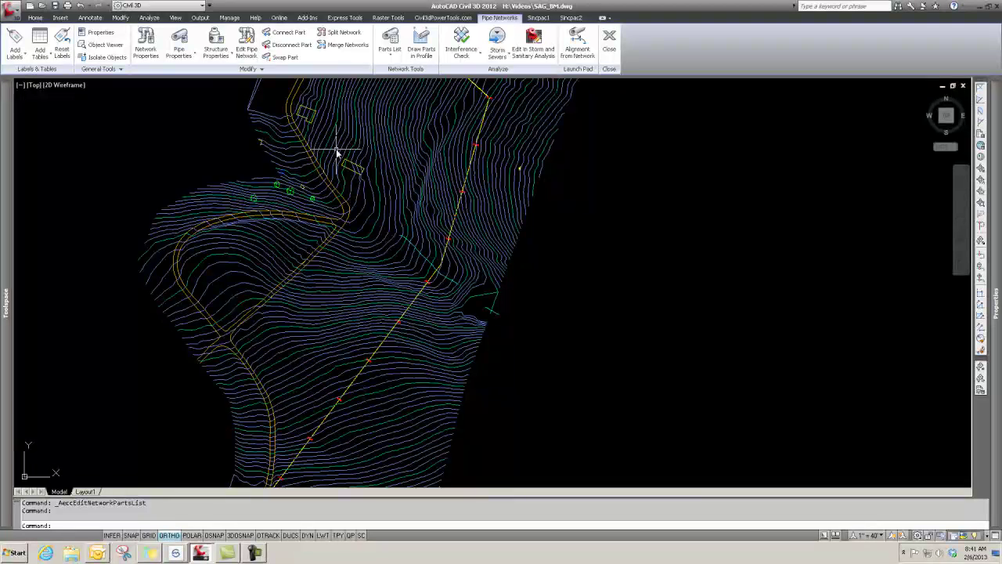